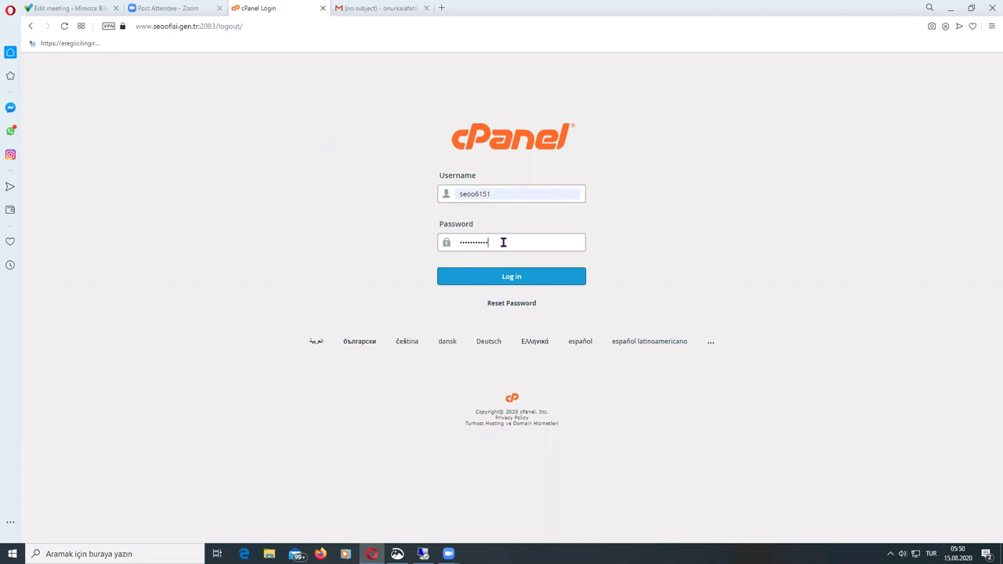
# Log in to the cPanel account by pasting the account password into the password field
pyautogui.click(511, 275)
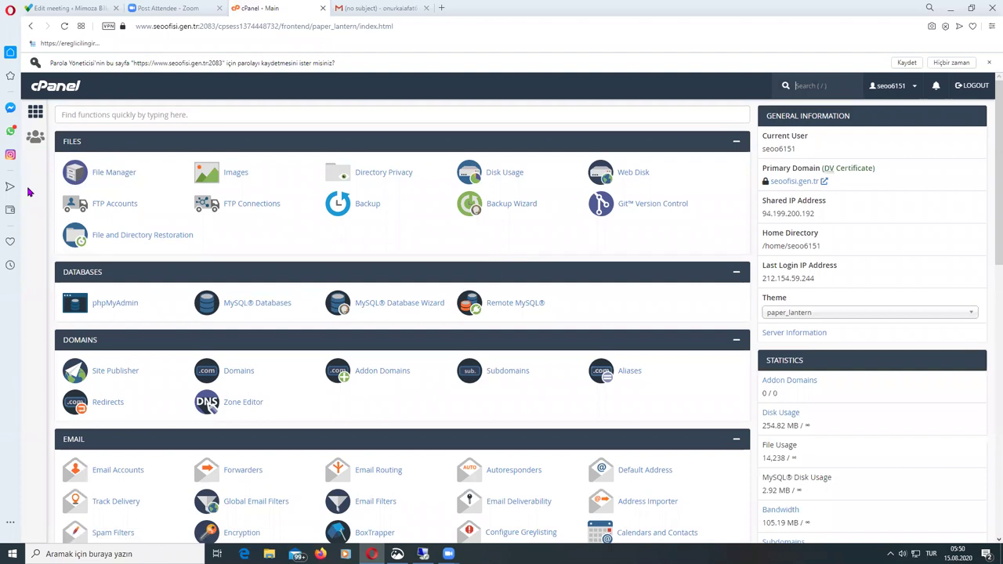
pyautogui.click(275, 201)
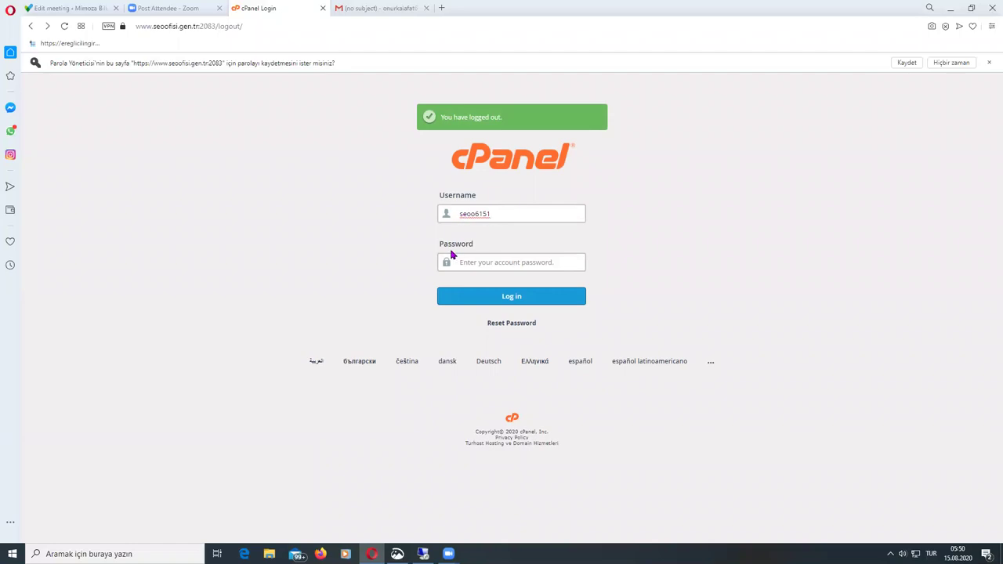
pyautogui.click(496, 258)
pyautogui.rightClick(497, 257)
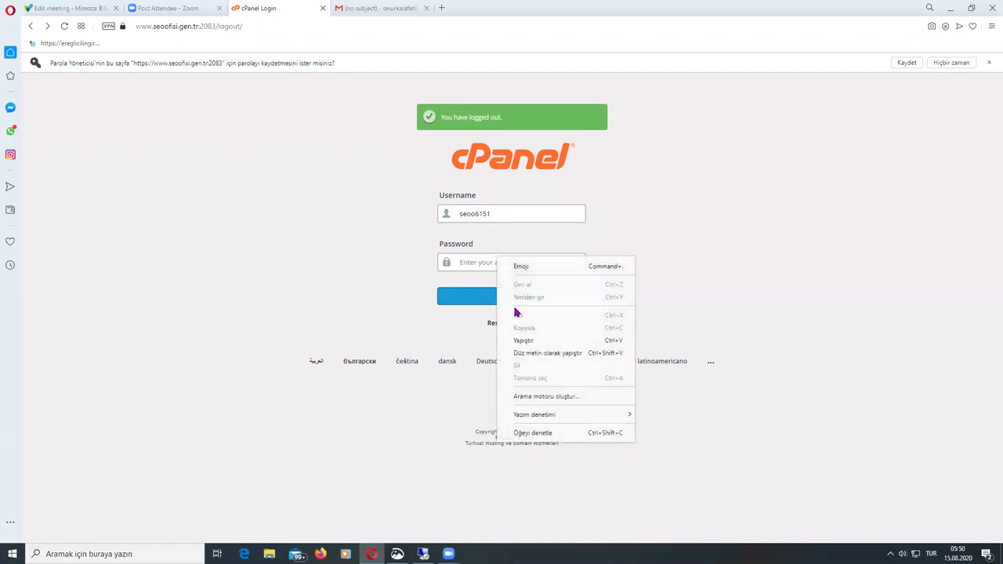
pyautogui.click(521, 340)
pyautogui.click(514, 296)
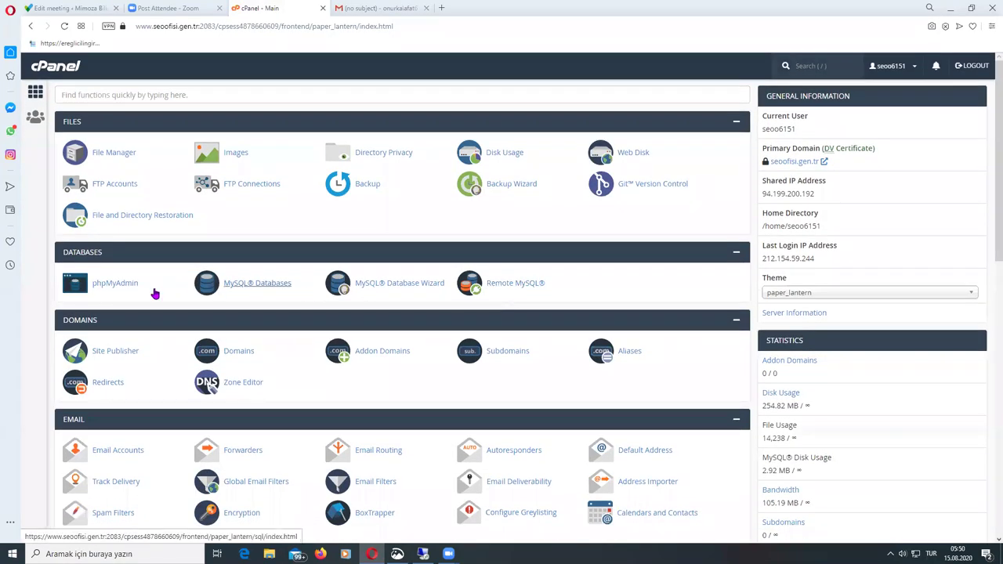
pyautogui.scroll(-1, 31, 272)
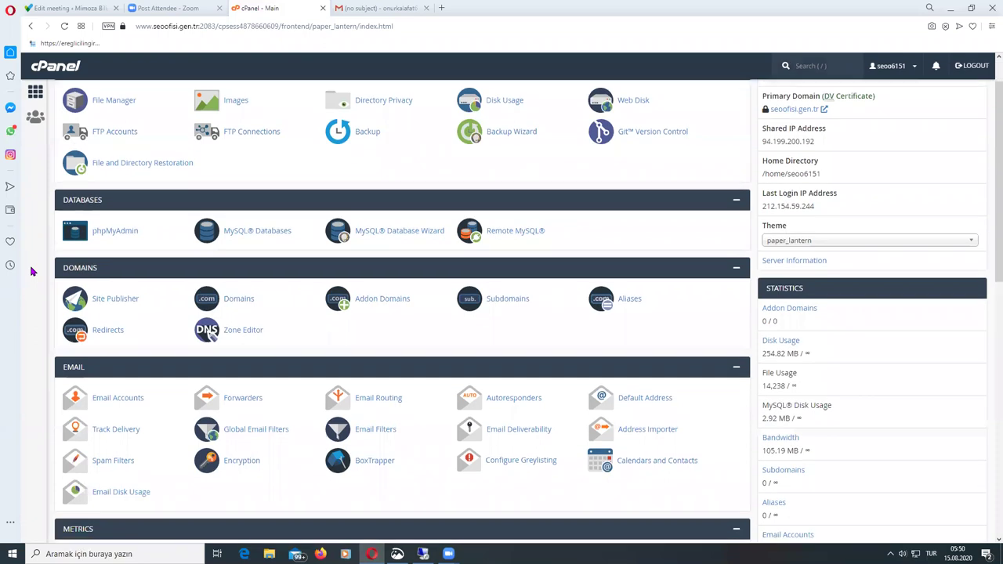
pyautogui.scroll(1, 32, 271)
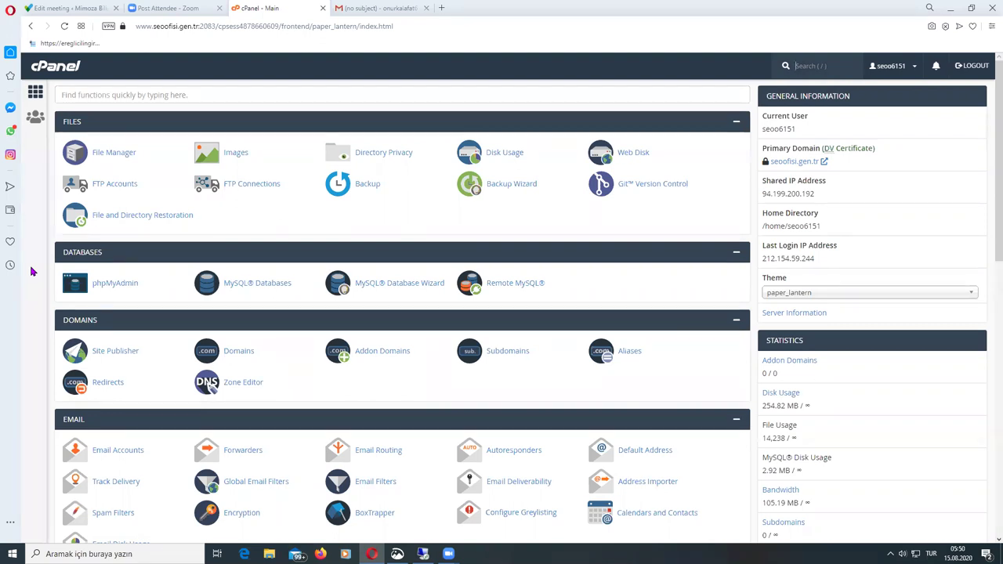
pyautogui.press('/')
pyautogui.moveTo(449, 554)
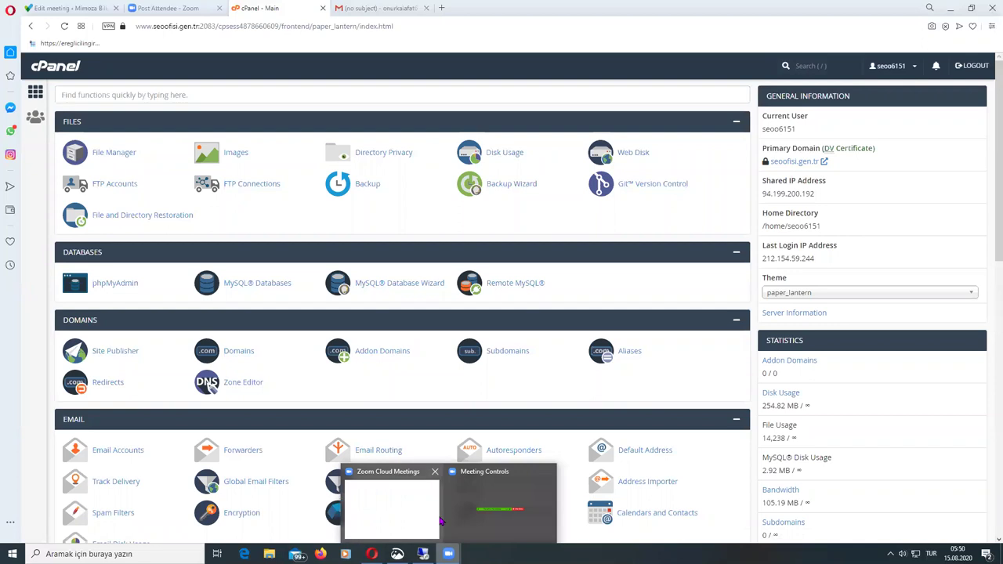
pyautogui.click(406, 472)
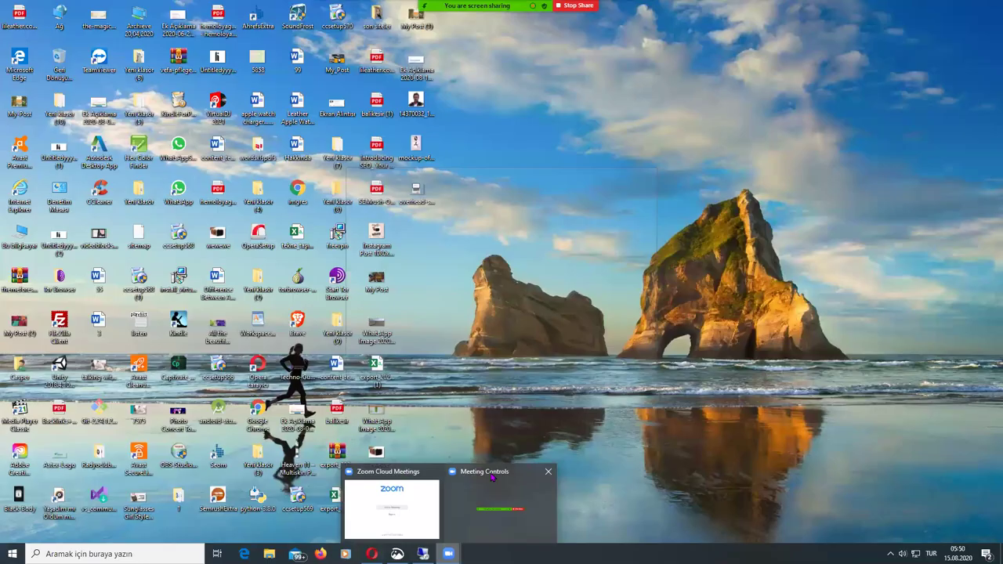
pyautogui.click(492, 474)
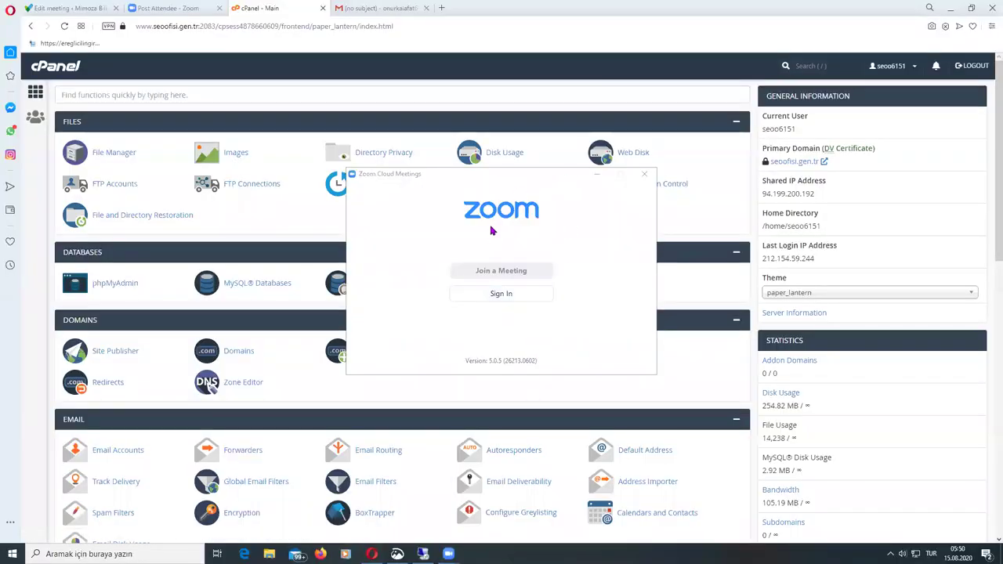
pyautogui.click(597, 176)
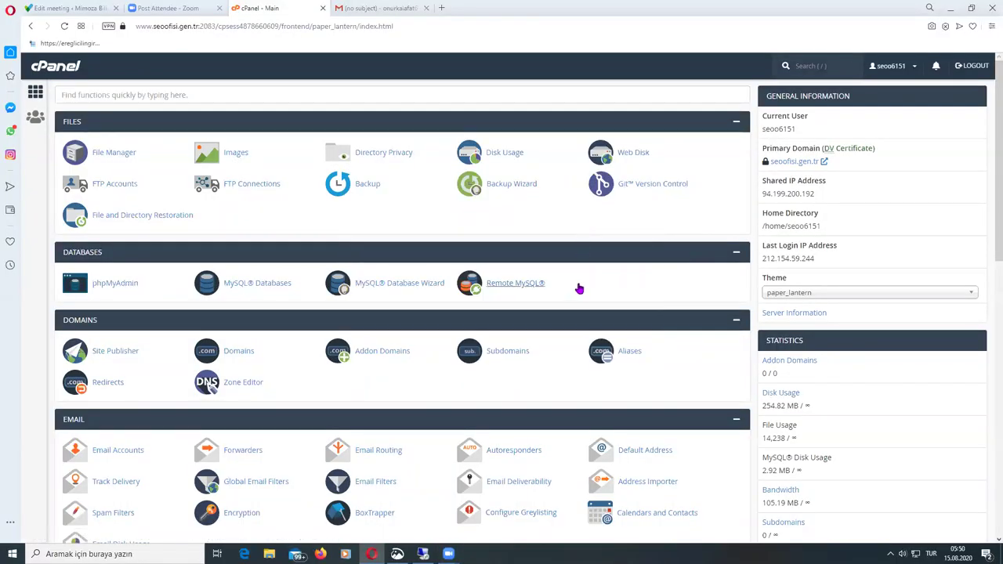
# Look through the cPanel home page's tool sections and the account statistics, including disk, bandwidth, CPU and memory usage
pyautogui.press('/')
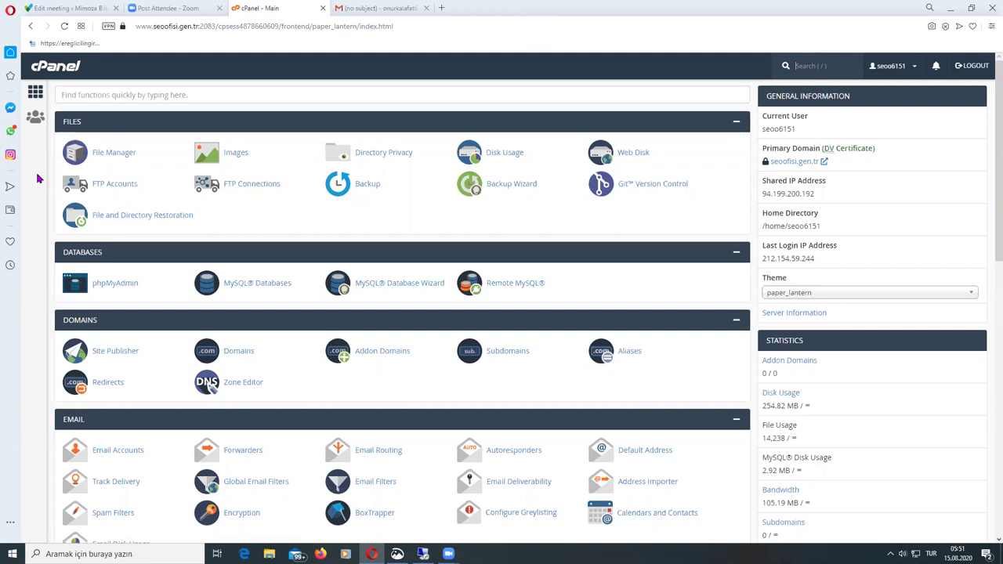
pyautogui.scroll(-2, 733, 317)
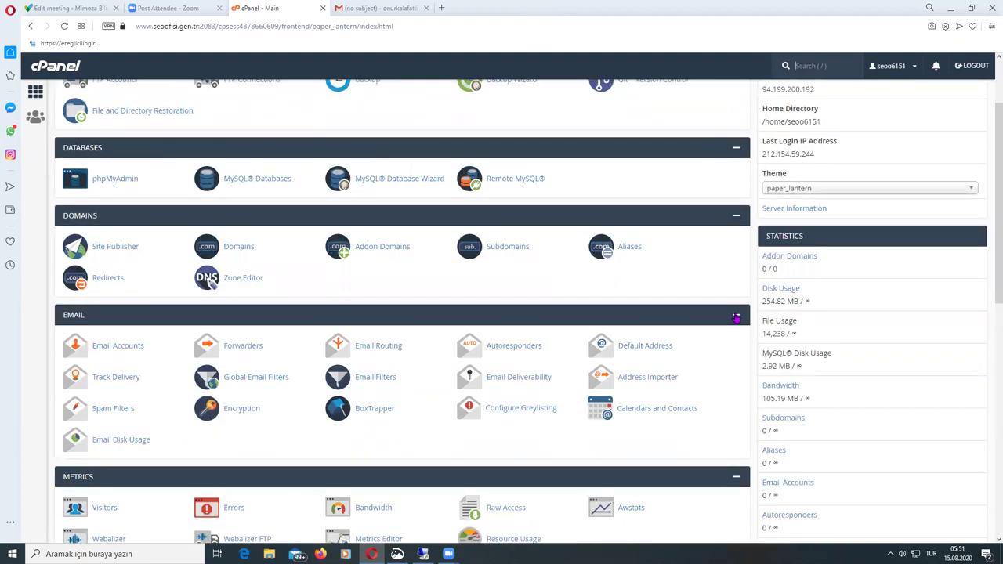
pyautogui.scroll(-1, 737, 318)
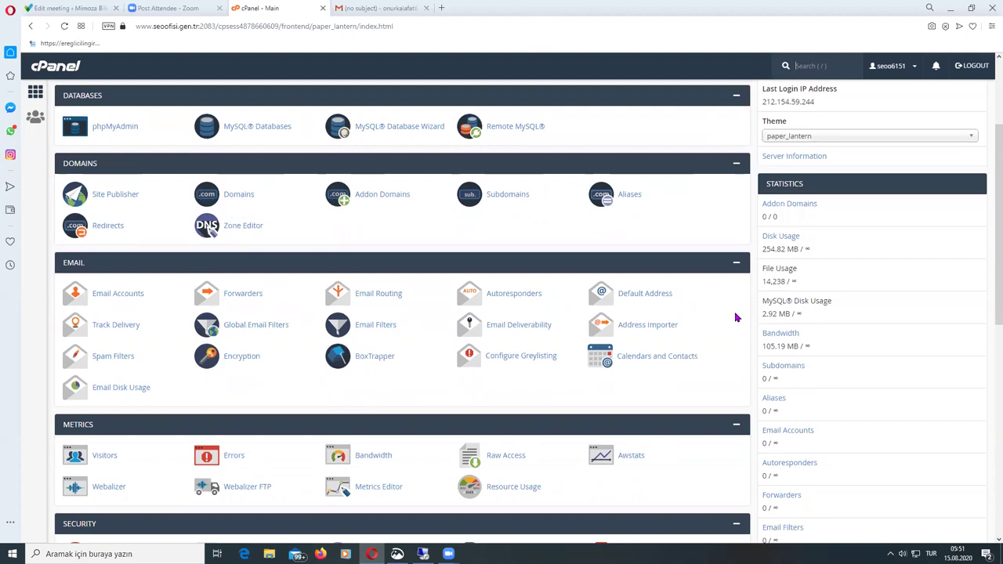
pyautogui.scroll(-1, 736, 317)
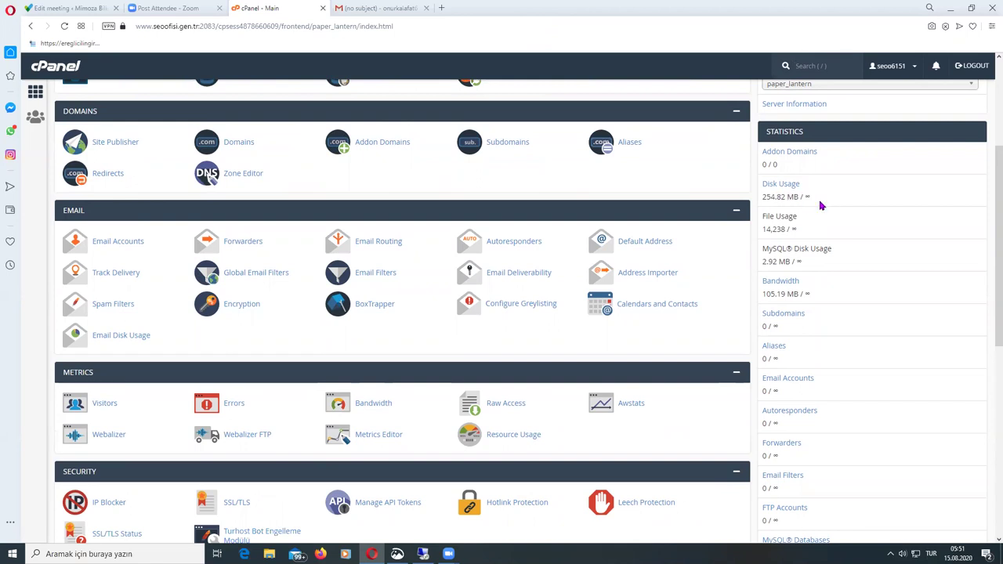
pyautogui.scroll(-1, 835, 235)
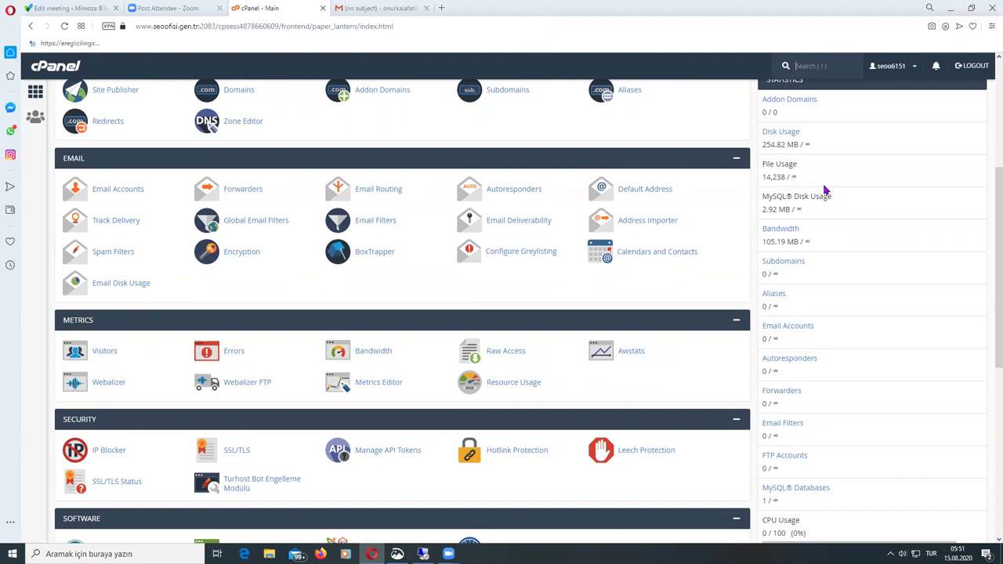
pyautogui.scroll(-1, 820, 250)
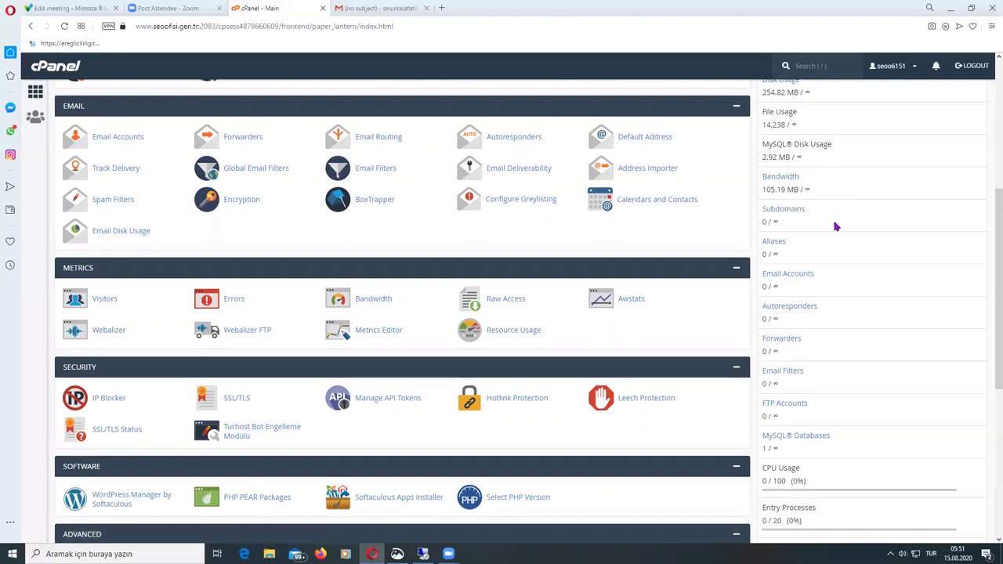
pyautogui.scroll(-1, 835, 226)
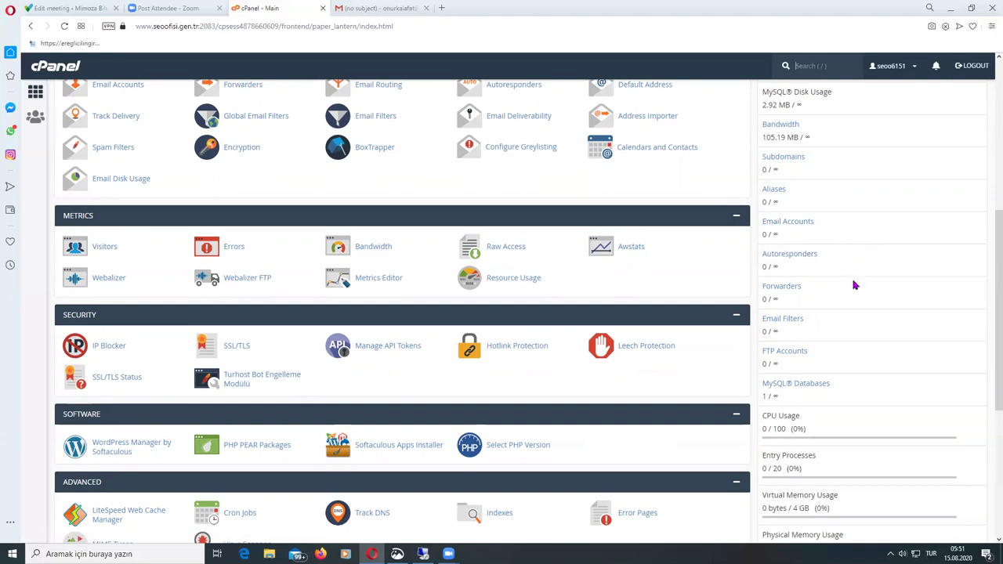
pyautogui.scroll(-3, 853, 284)
pyautogui.scroll(-2, 855, 286)
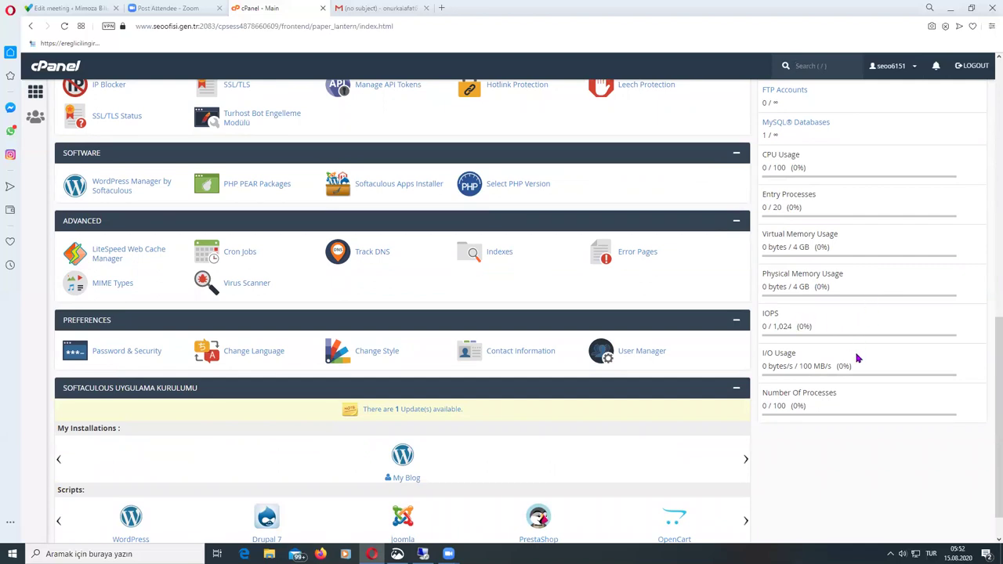
pyautogui.scroll(8, 878, 358)
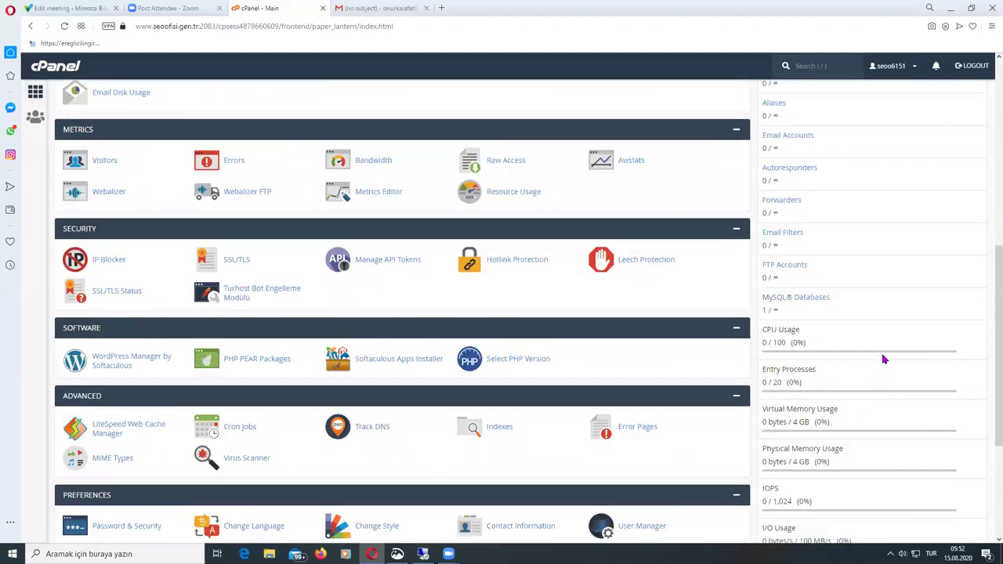
pyautogui.scroll(1, 874, 353)
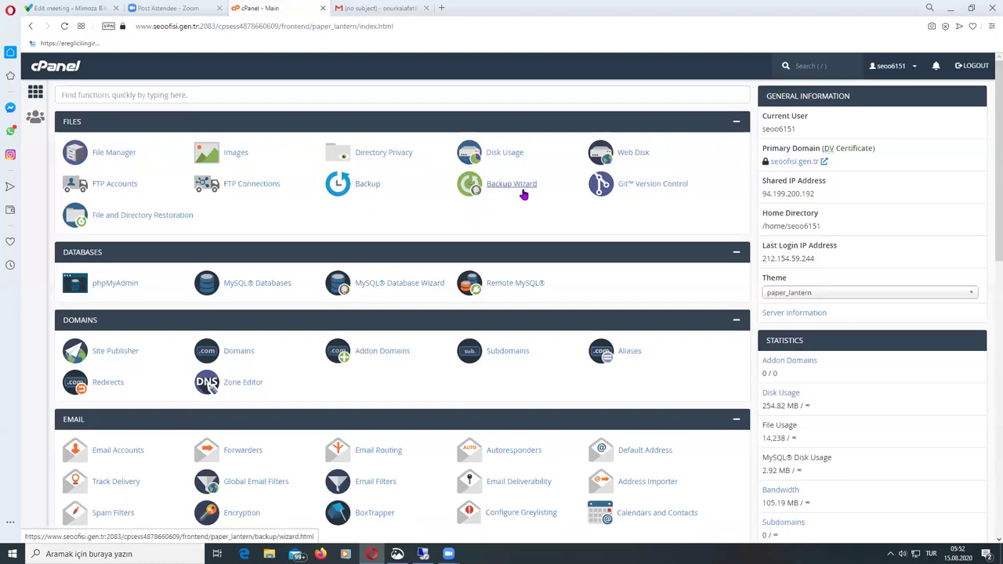
# Generate a full account backup to the Home Directory with email notification of completion
pyautogui.click(369, 185)
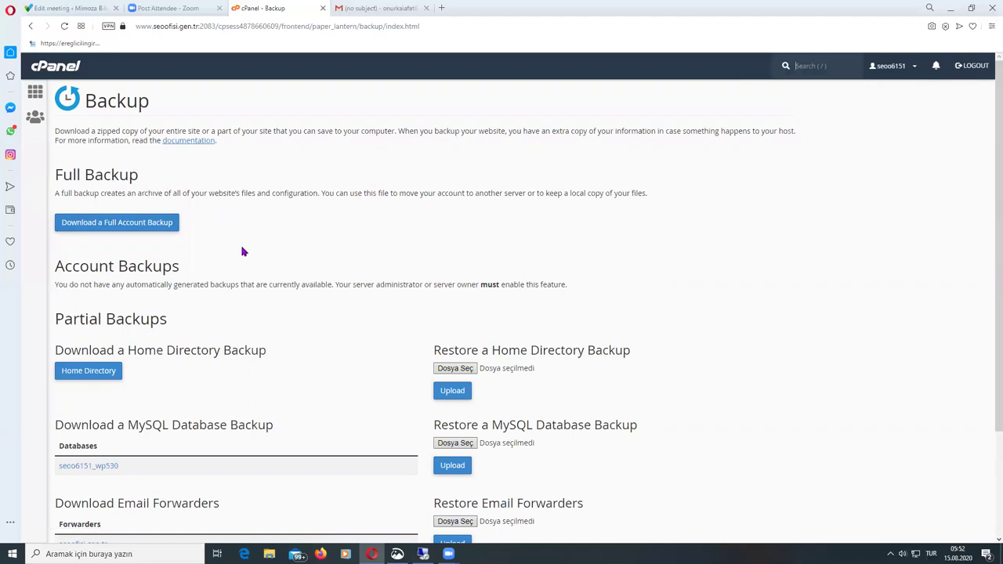
pyautogui.click(127, 225)
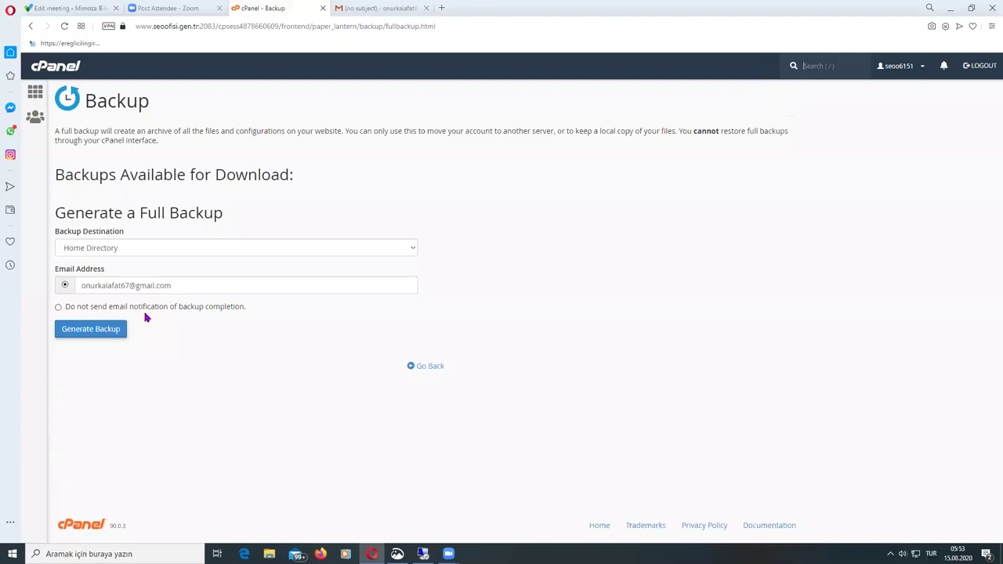
pyautogui.click(58, 307)
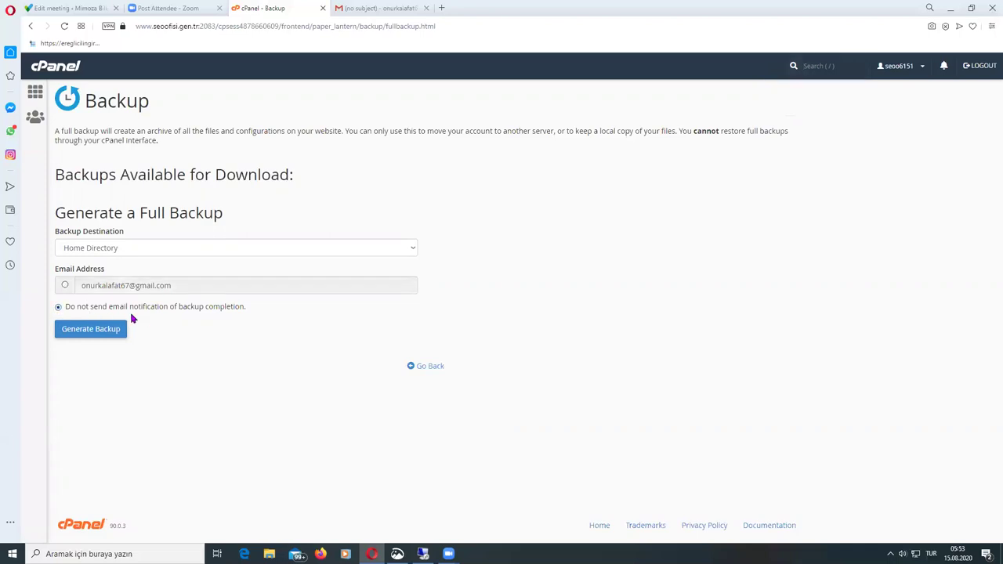
pyautogui.click(65, 286)
pyautogui.click(91, 330)
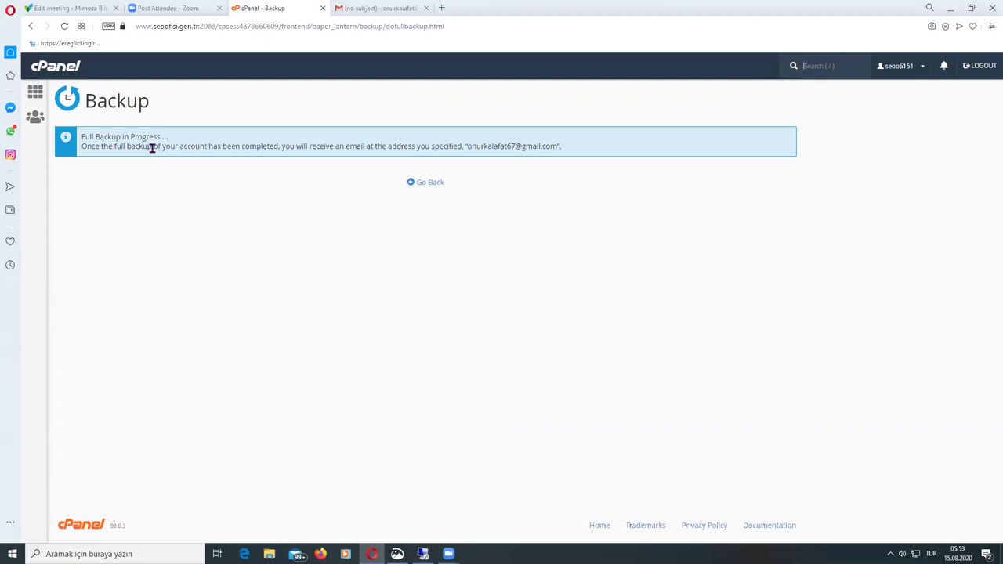
# Return to the full backup page, refresh its list, and download the generated backup archive to the Masaüstü folder
pyautogui.click(430, 185)
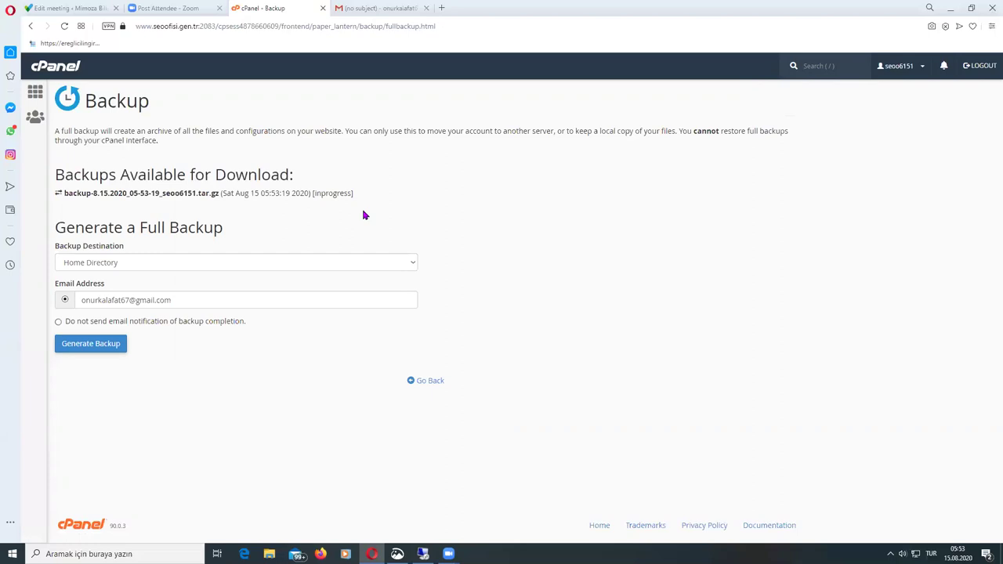
pyautogui.click(65, 26)
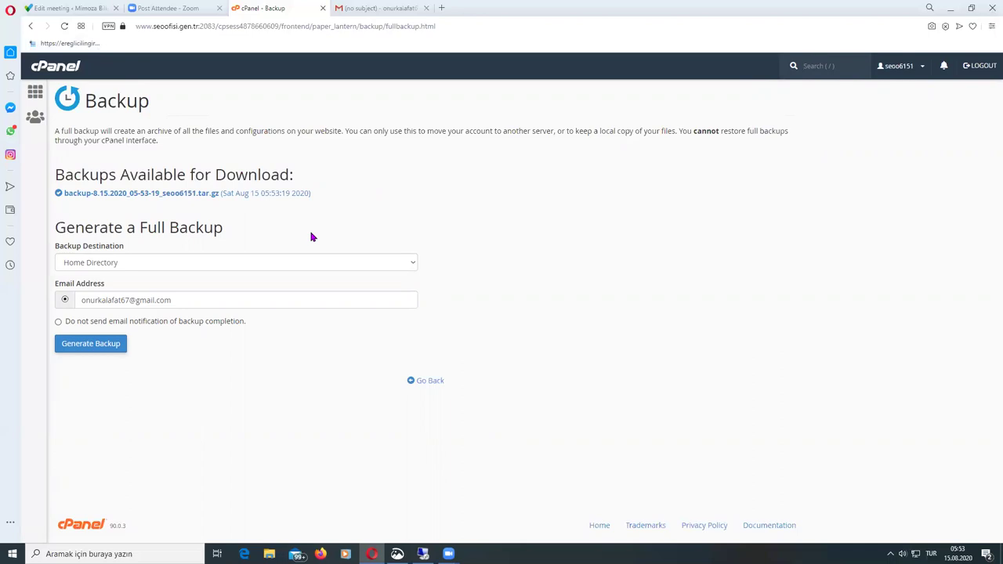
pyautogui.click(276, 196)
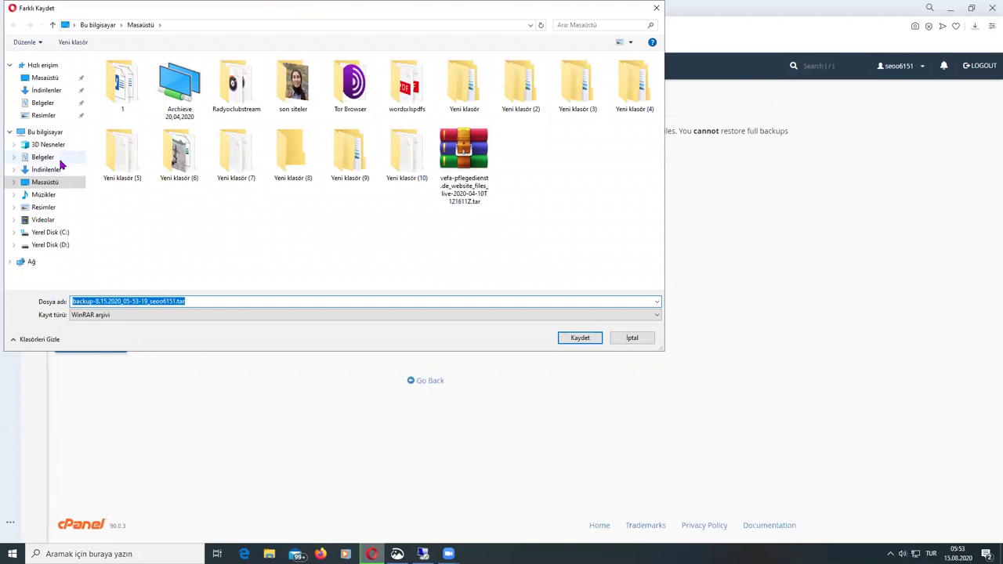
pyautogui.click(47, 79)
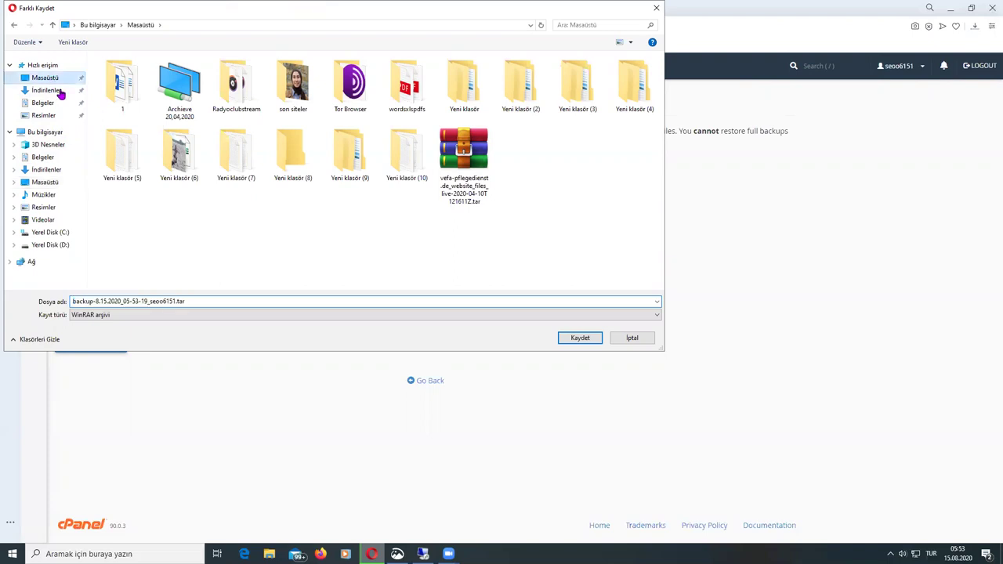
pyautogui.click(581, 339)
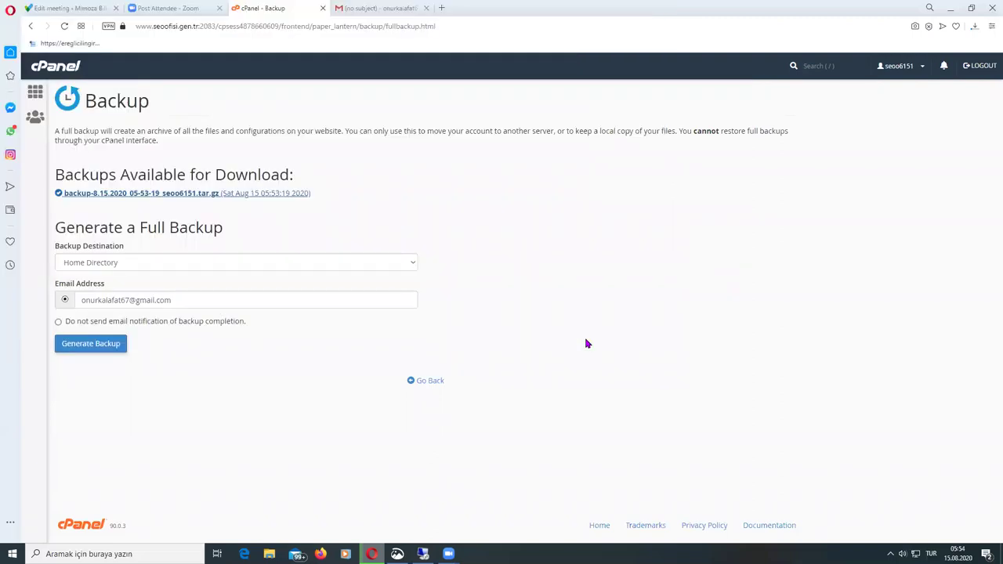